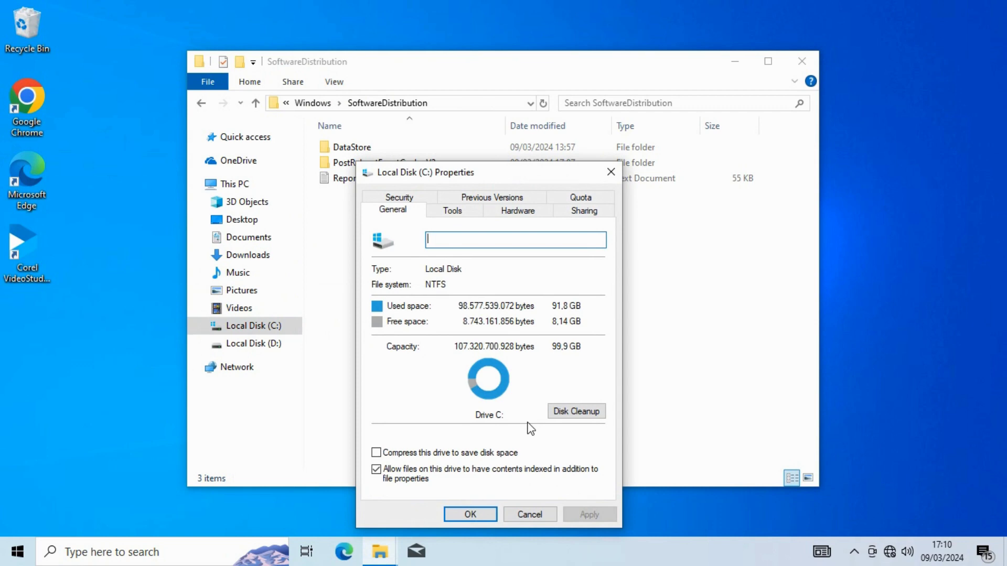
# Run Disk Cleanup on drive C: and extend it to cleaning up system files
pyautogui.click(565, 414)
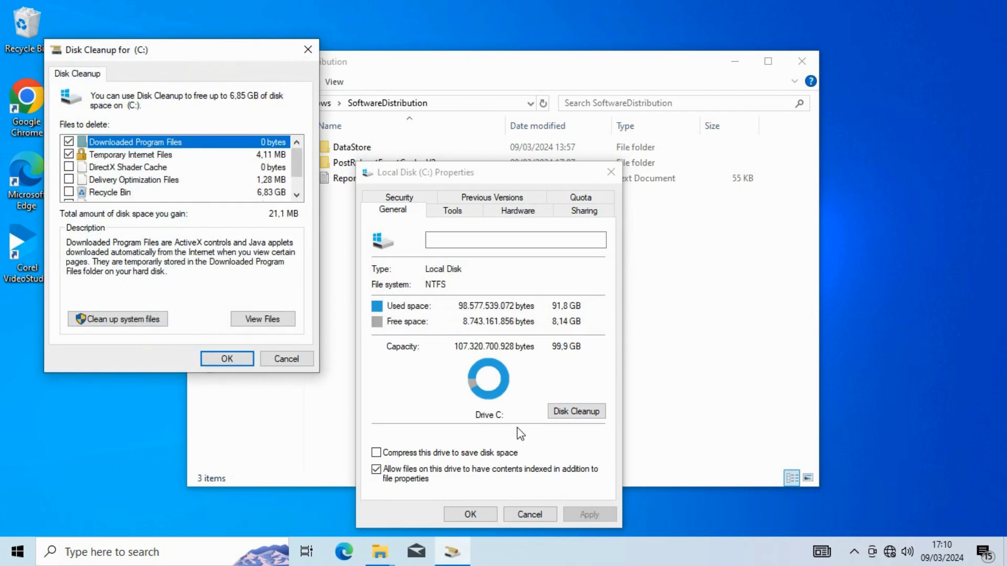
pyautogui.click(162, 320)
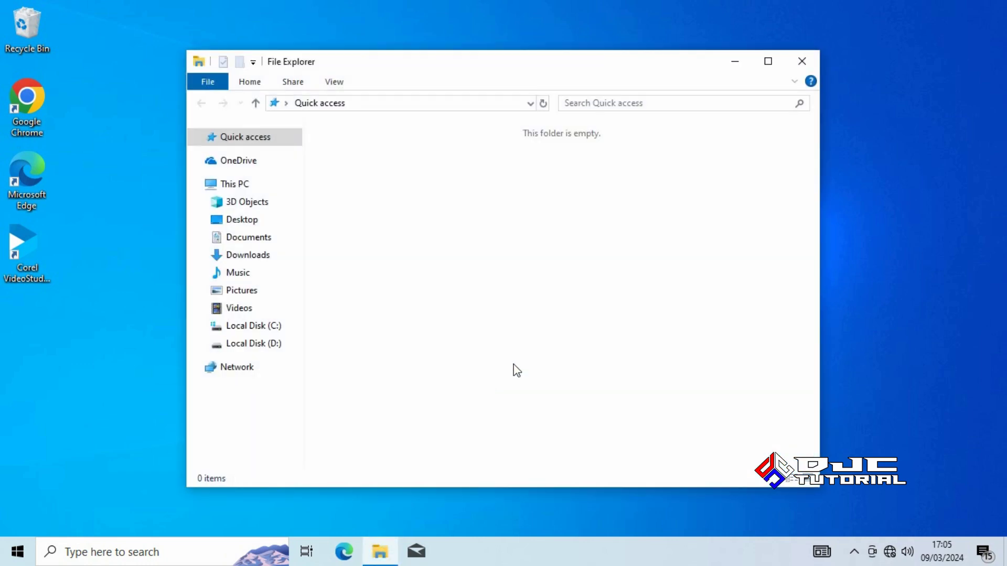
# Open the SoftwareDistribution folder inside the Windows folder on Local Disk (C:)
pyautogui.click(269, 188)
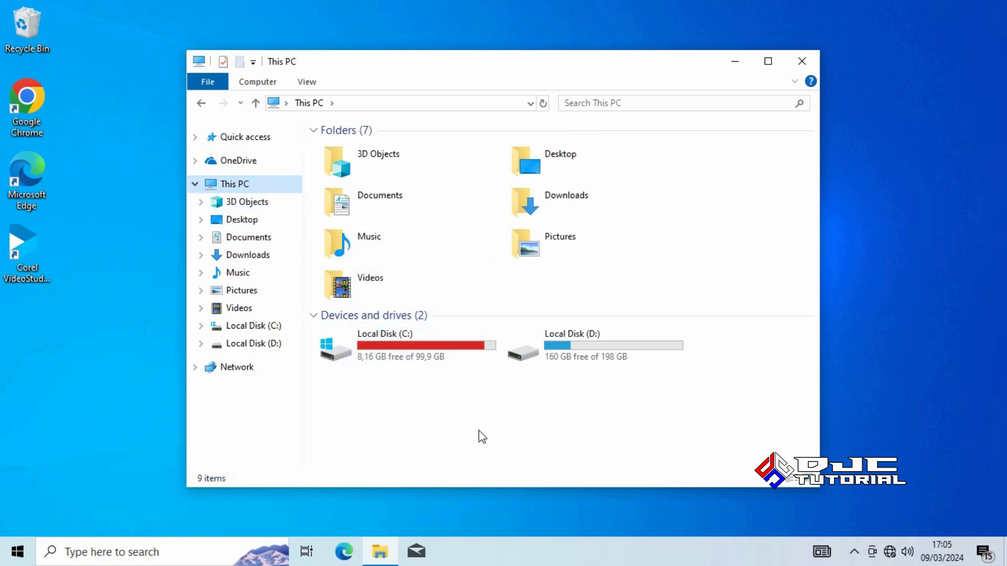
pyautogui.moveTo(441, 360)
pyautogui.click(272, 330)
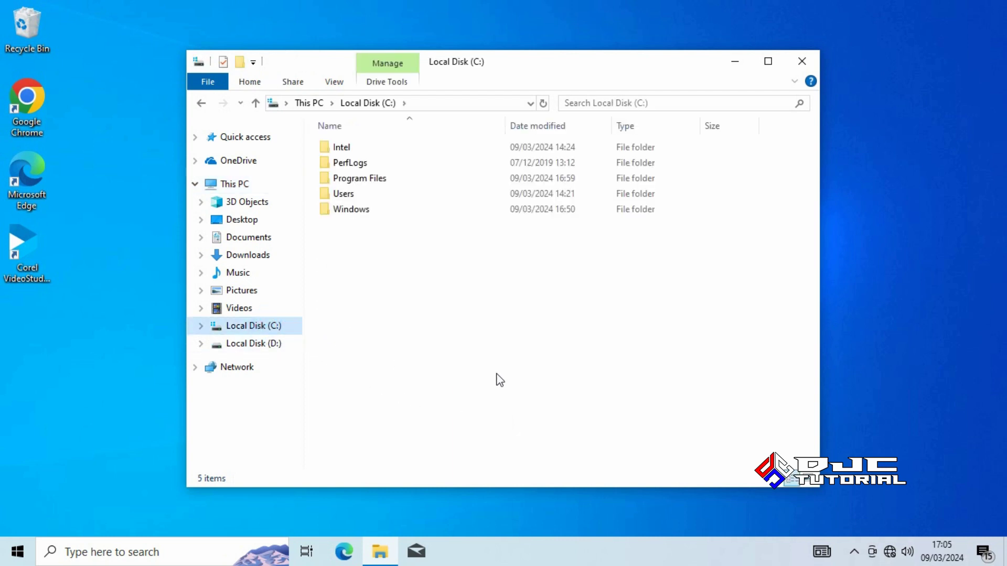
pyautogui.click(414, 211)
pyautogui.doubleClick(414, 212)
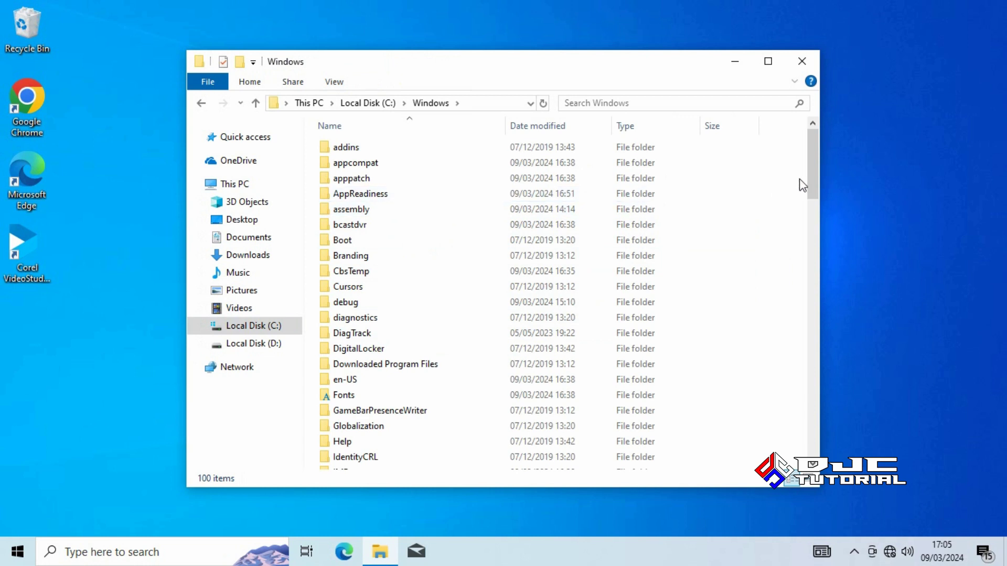
pyautogui.moveTo(814, 179); pyautogui.dragTo(836, 319)
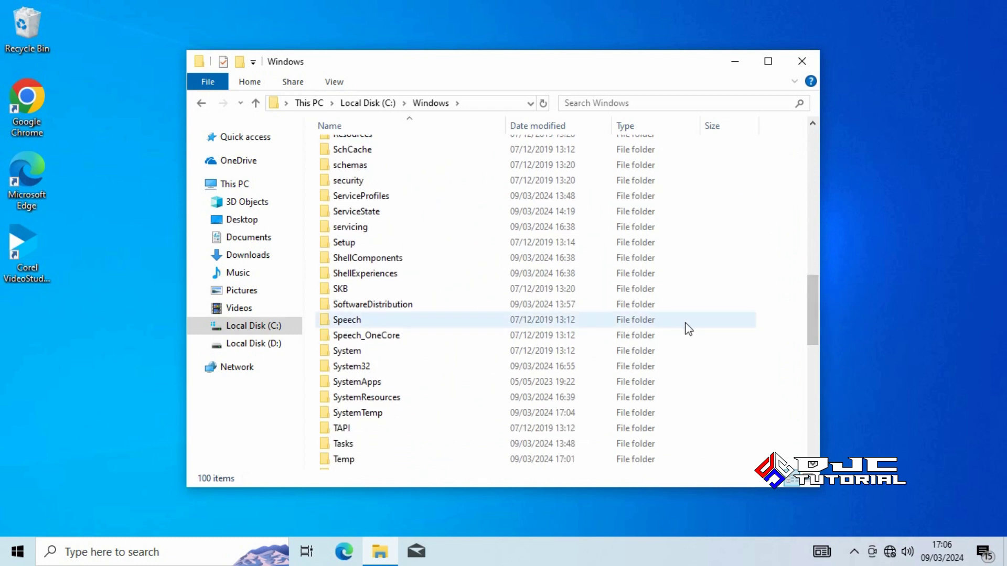
pyautogui.doubleClick(451, 309)
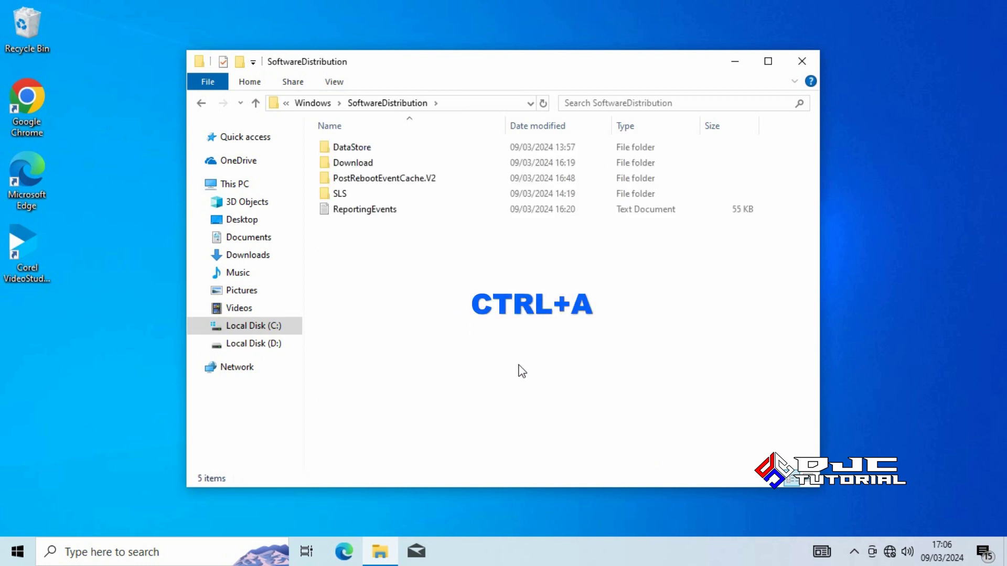
# Delete everything in the SoftwareDistribution folder, skipping all files and folders that are in use
pyautogui.hotkey('ctrl', 'a')
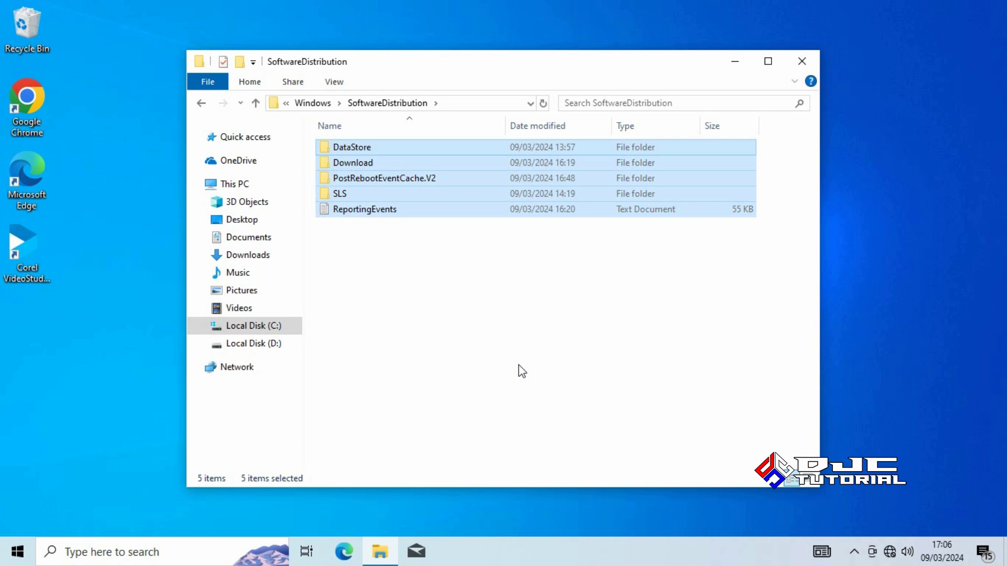
pyautogui.rightClick(506, 199)
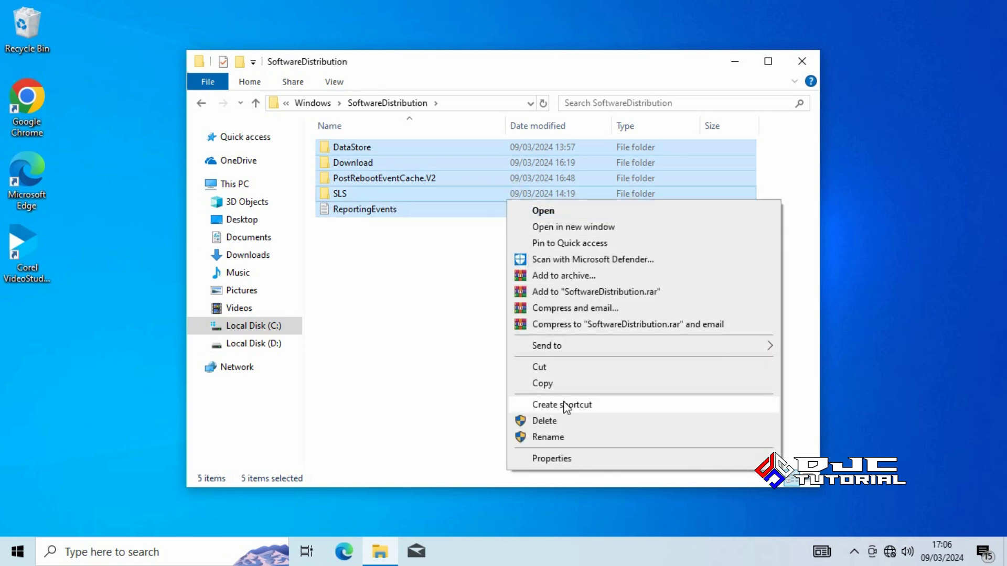
pyautogui.click(565, 419)
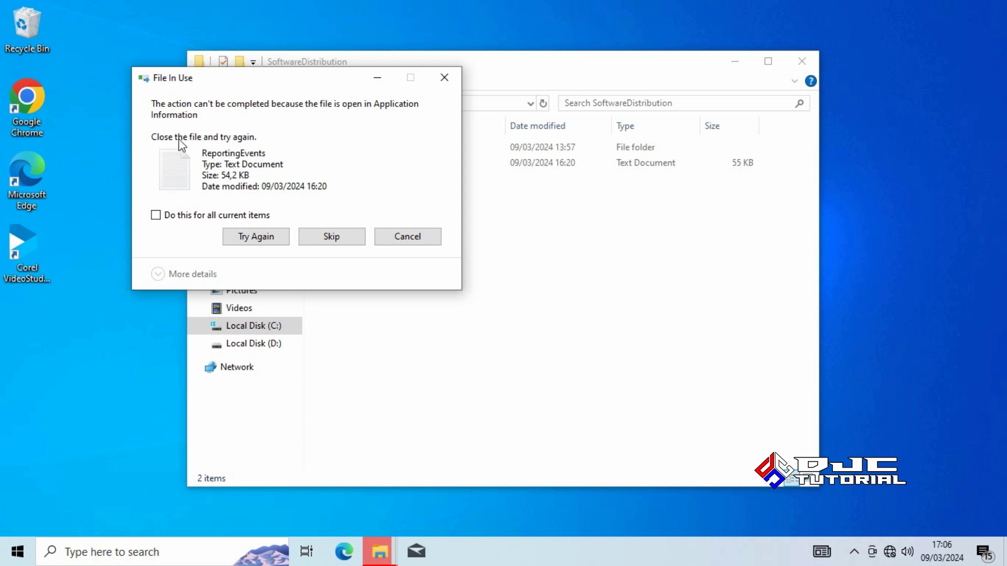
pyautogui.click(156, 215)
pyautogui.click(311, 237)
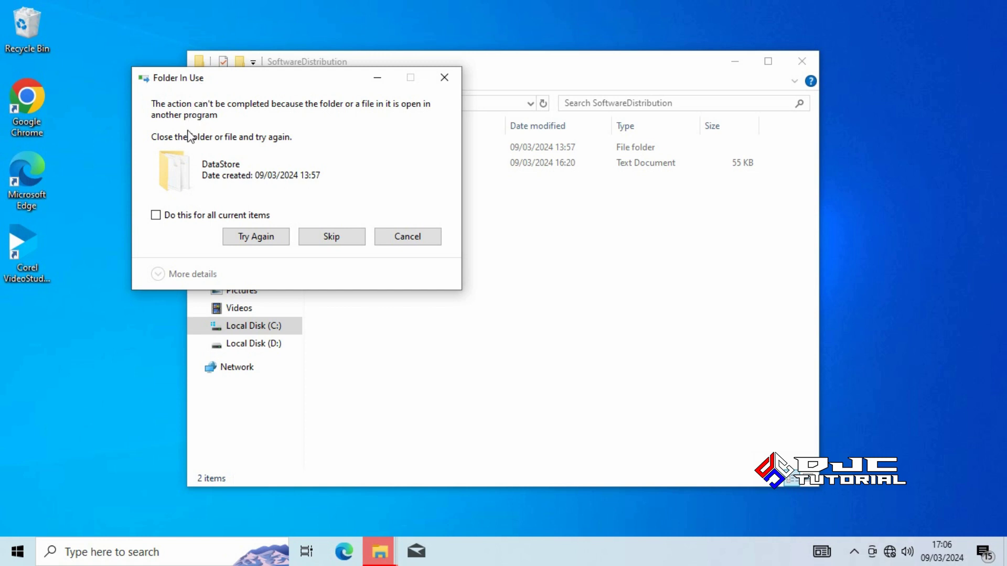
pyautogui.click(158, 217)
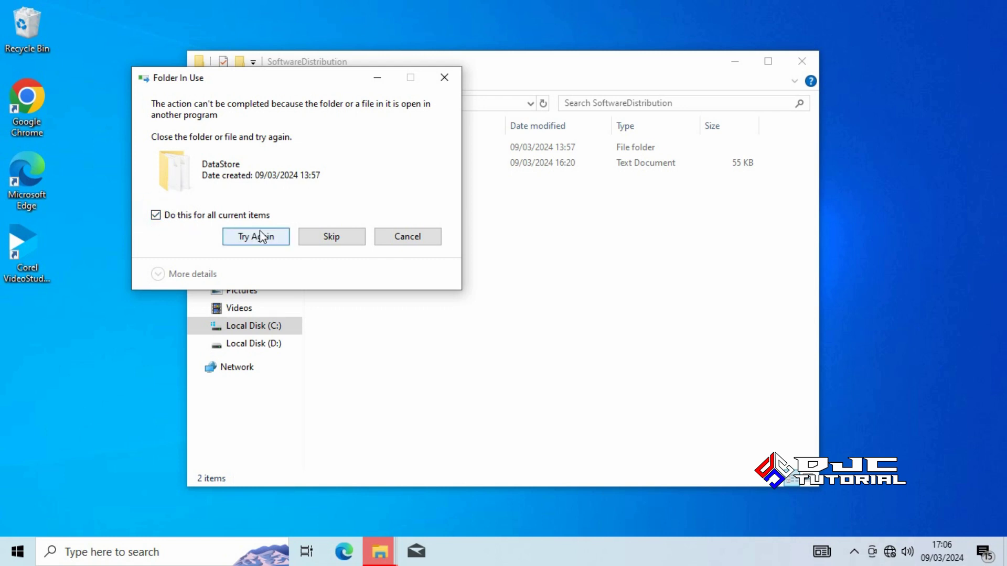
pyautogui.click(313, 239)
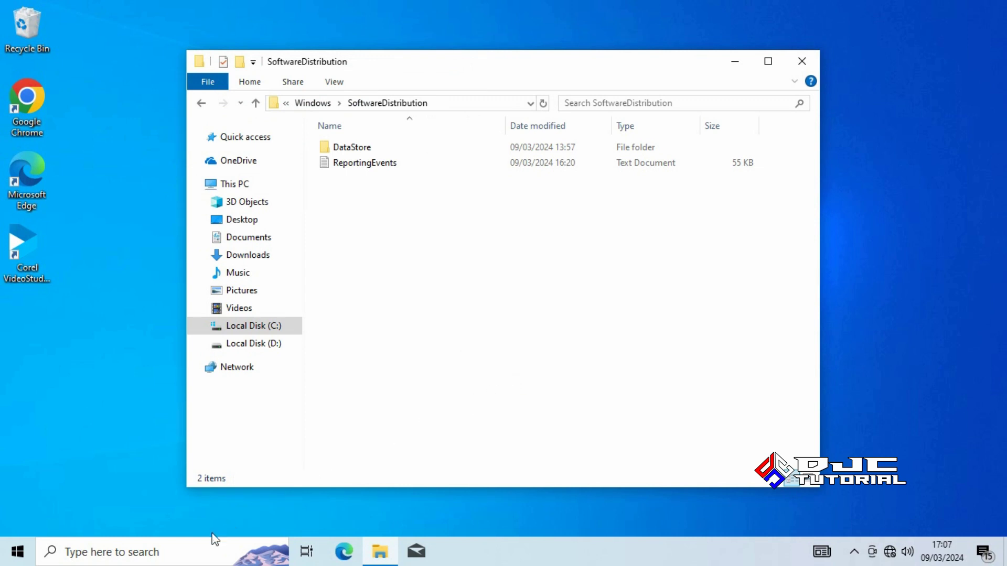
# Find the Run dialog through Windows search, open the "temp" folder with it and grant permanent access to the folder
pyautogui.click(181, 552)
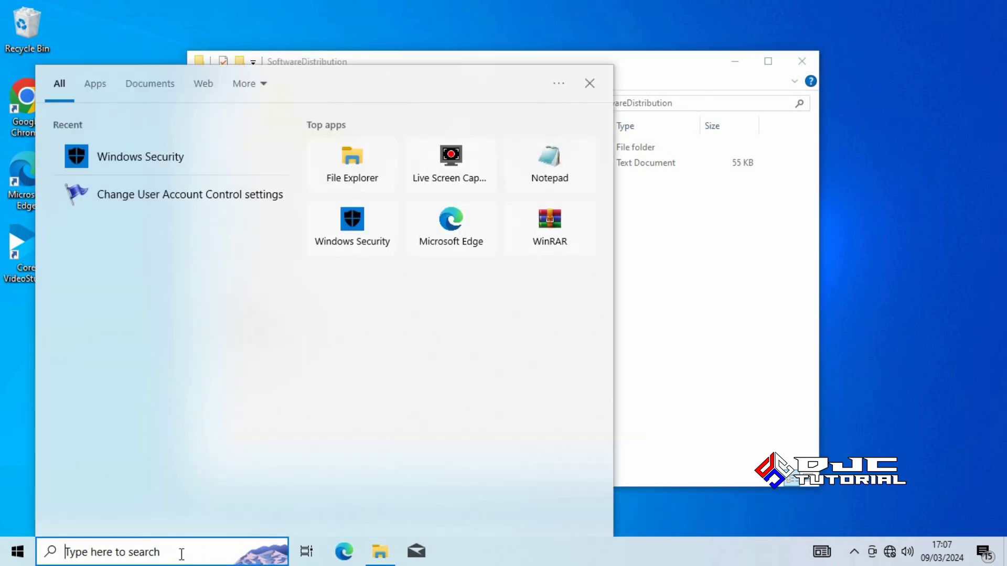
pyautogui.write('run')
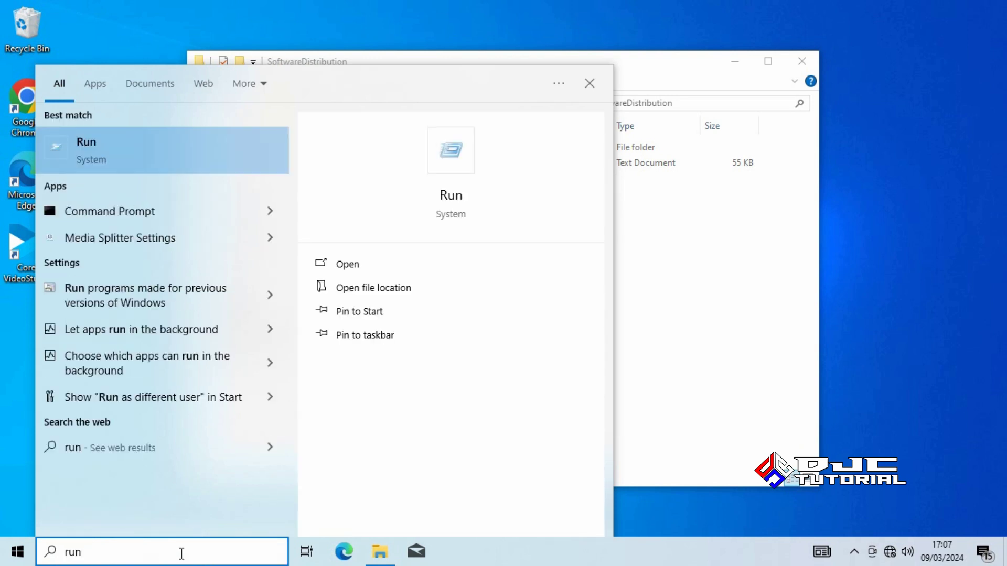
pyautogui.click(94, 147)
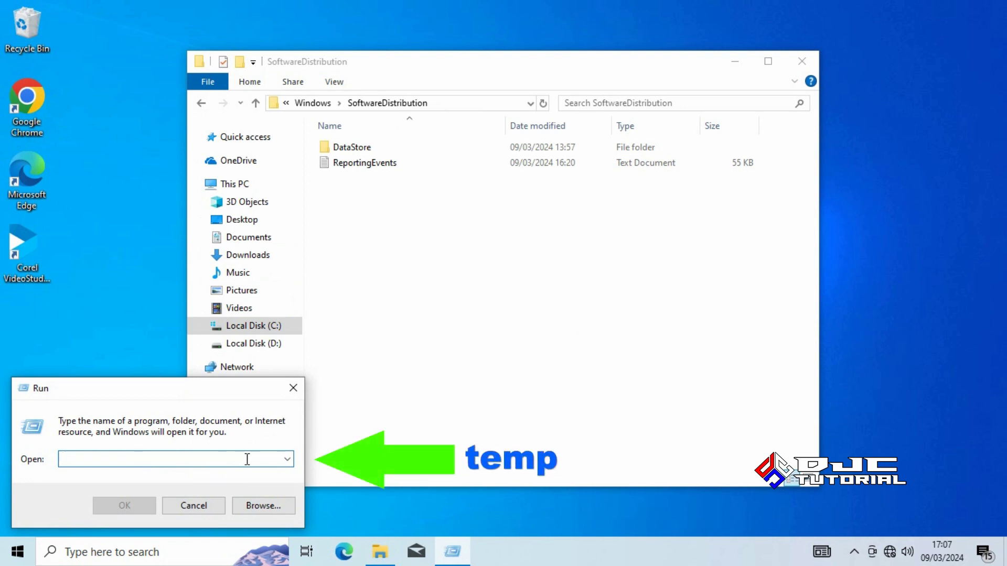
pyautogui.write('temp')
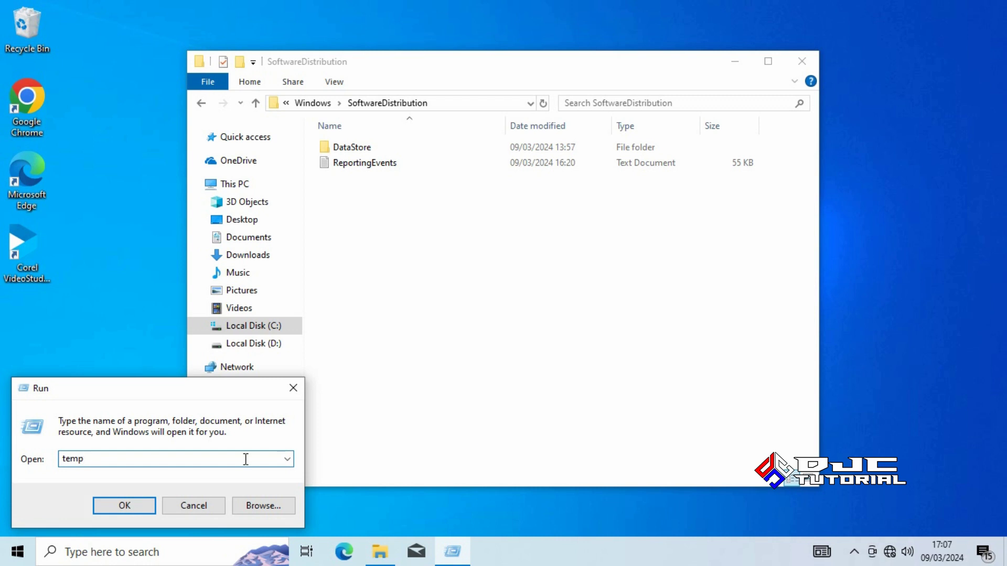
pyautogui.click(145, 505)
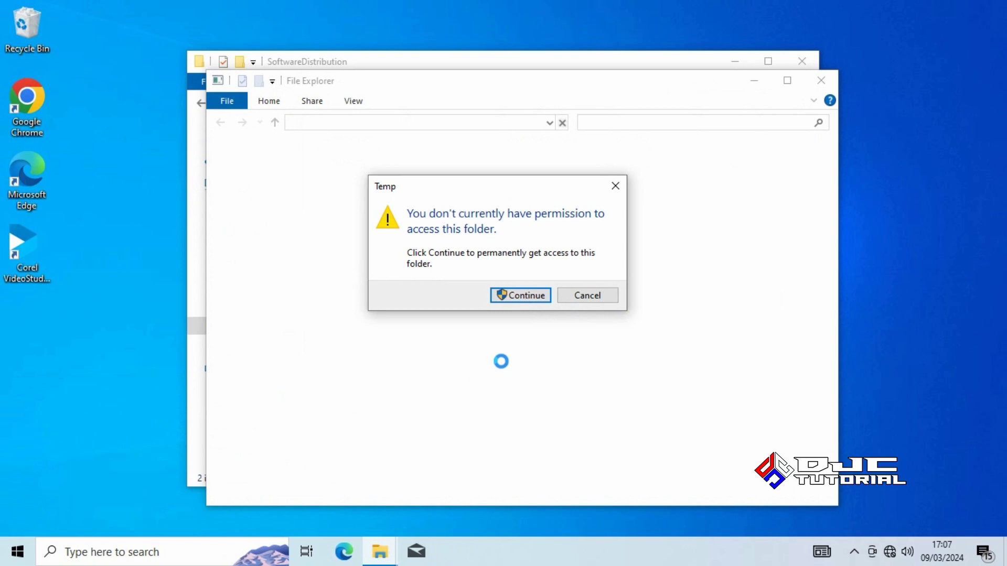
pyautogui.click(516, 300)
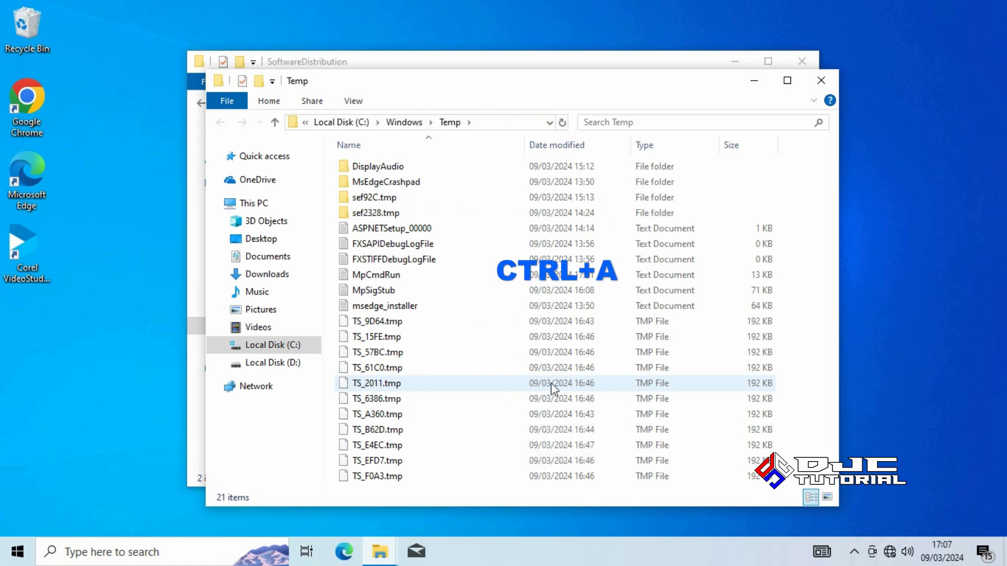
# Delete all items in the Windows Temp folder and close its window
pyautogui.hotkey('ctrl', 'a')
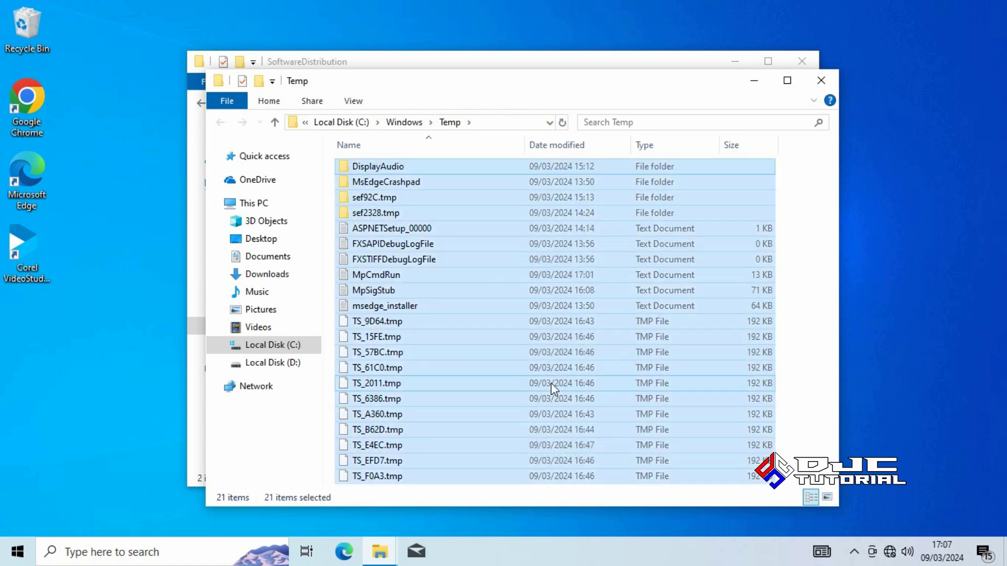
pyautogui.rightClick(518, 367)
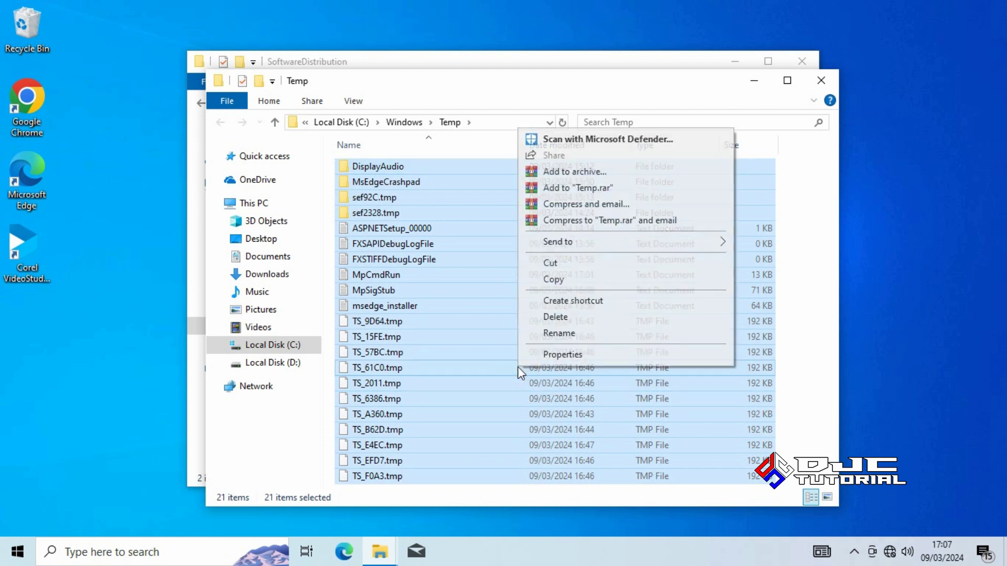
pyautogui.click(556, 317)
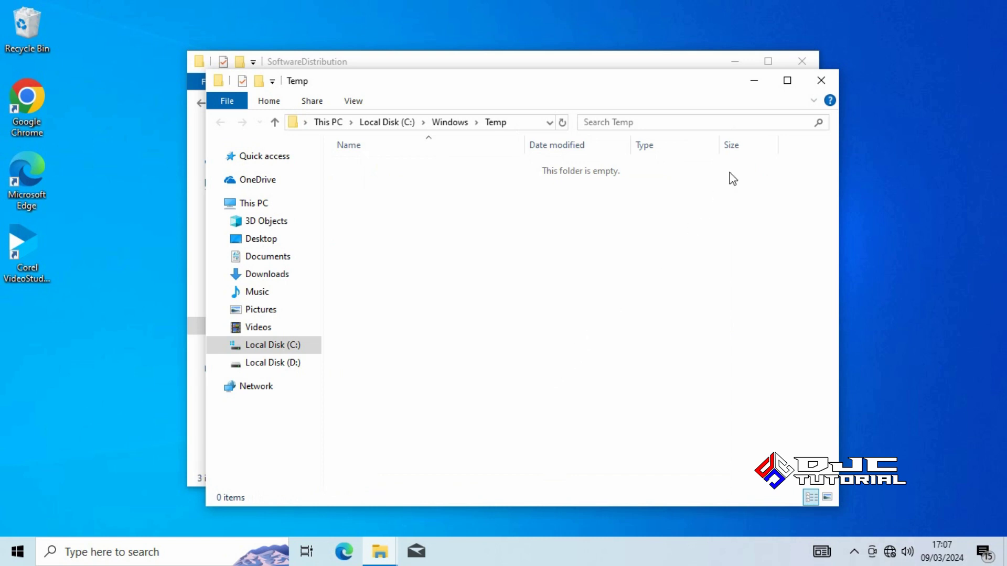
pyautogui.click(812, 85)
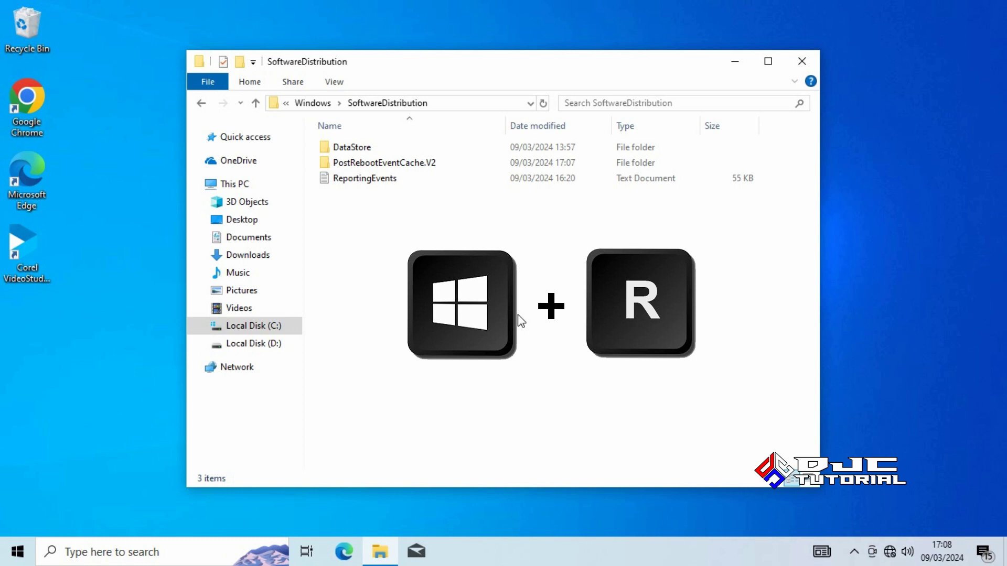
# Open the user's temporary files folder by running "%temp%" from the Run dialog
pyautogui.press('super+r')
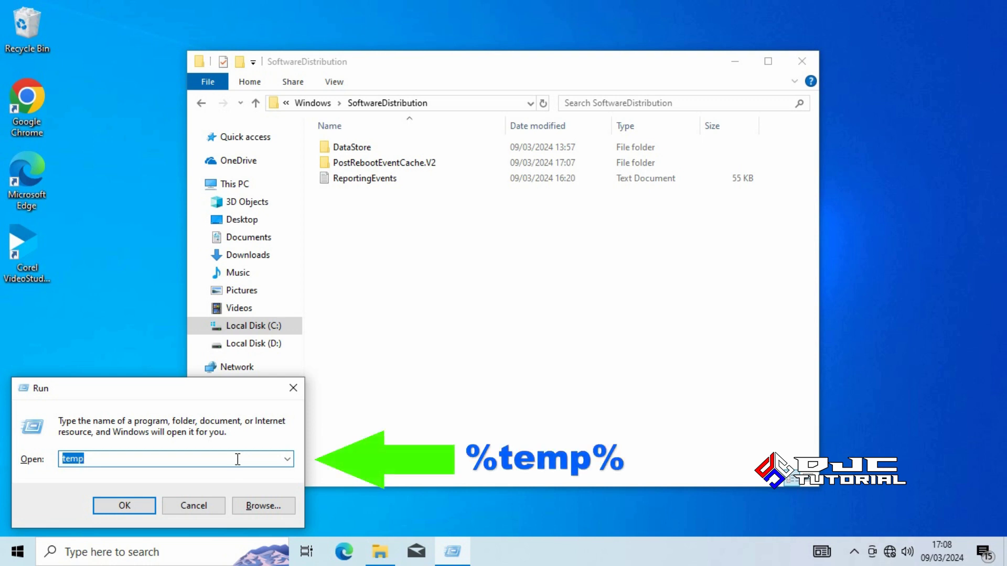
pyautogui.write('%temp%')
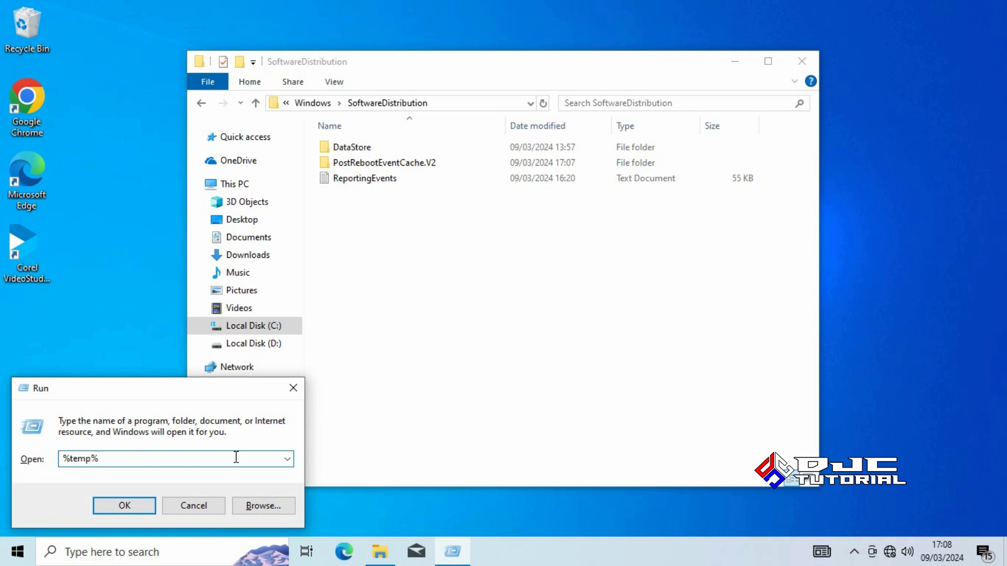
pyautogui.click(148, 505)
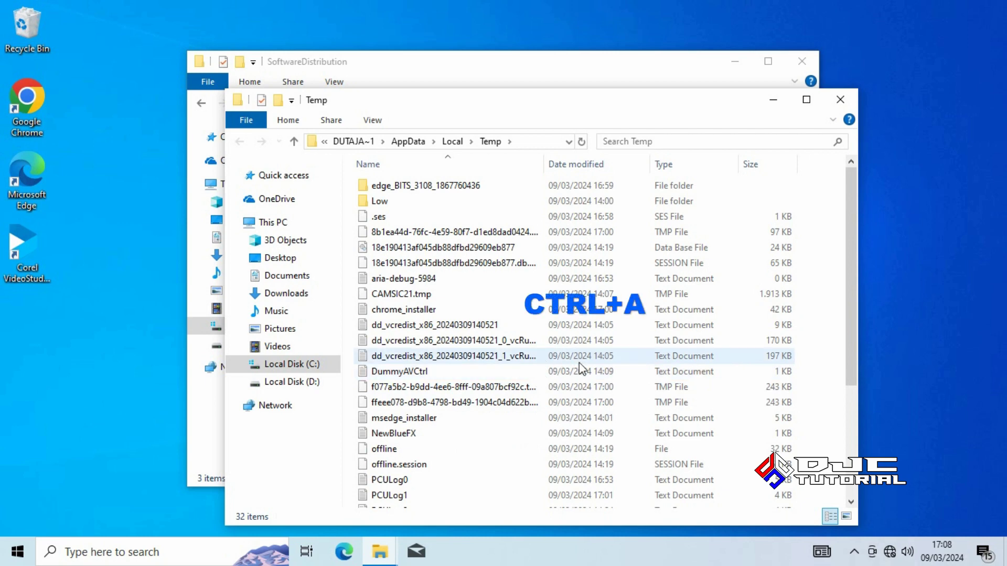
# Delete all items in the user's Temp folder, skipping every file in use, and close its window
pyautogui.hotkey('ctrl', 'a')
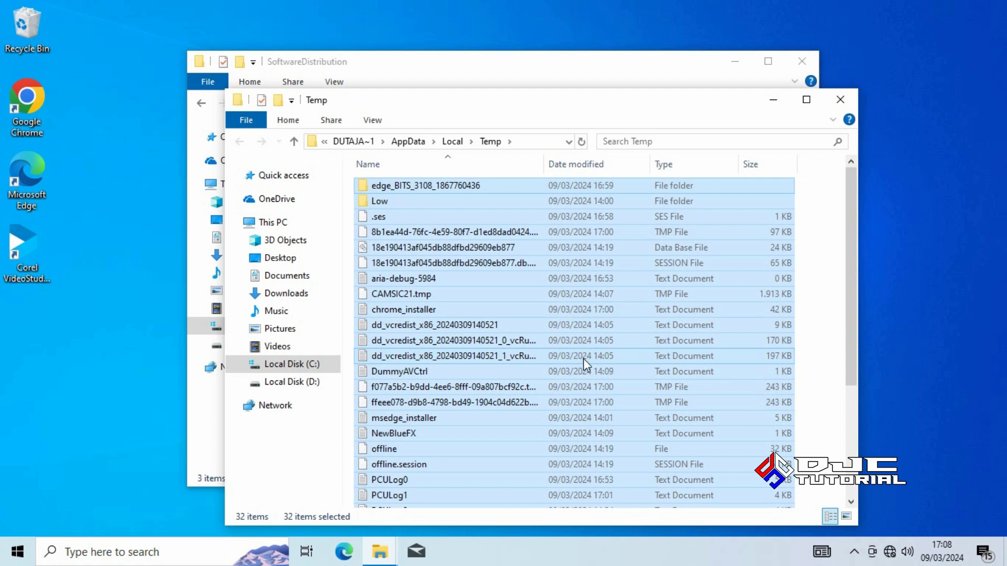
pyautogui.rightClick(581, 341)
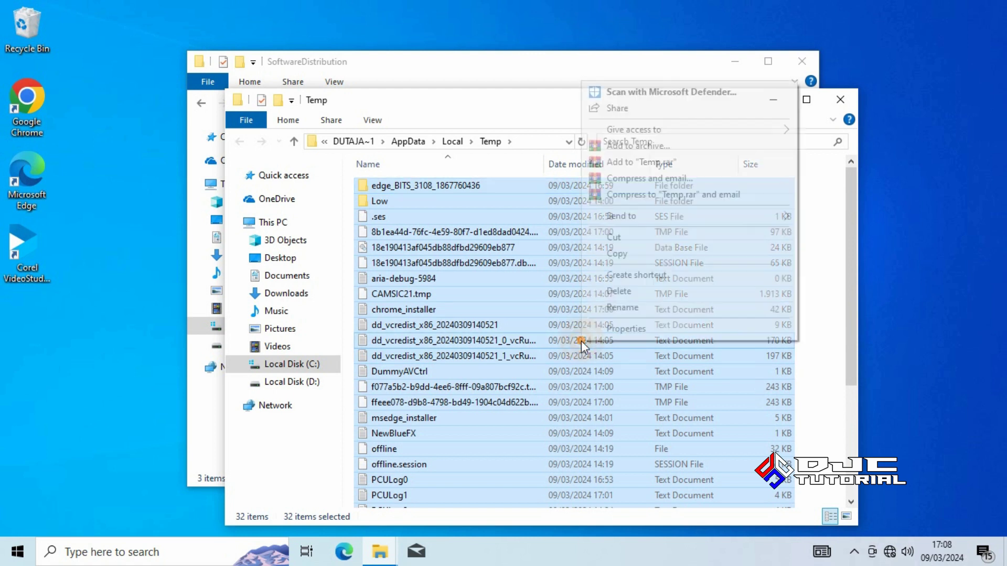
pyautogui.click(613, 291)
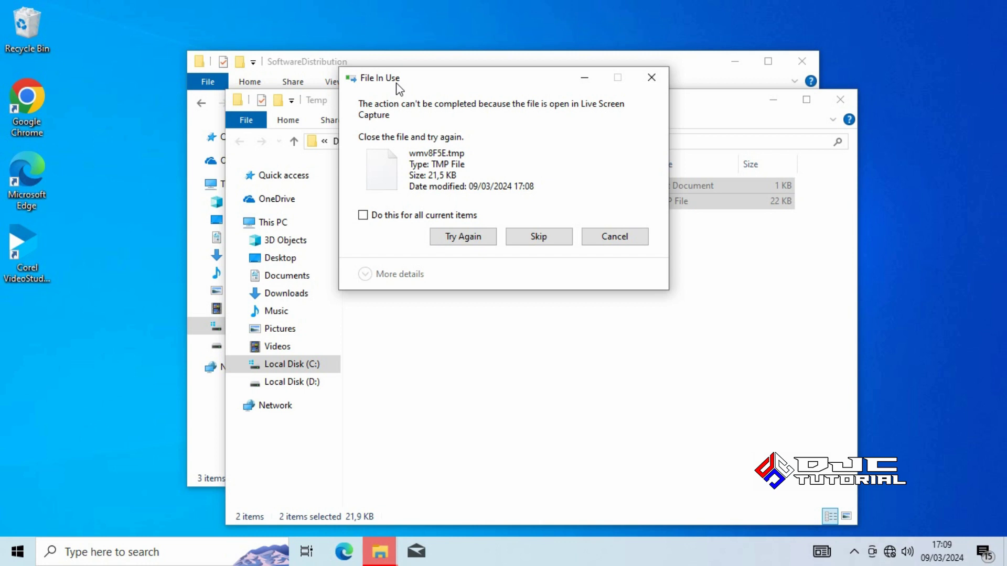
pyautogui.click(363, 215)
pyautogui.click(526, 237)
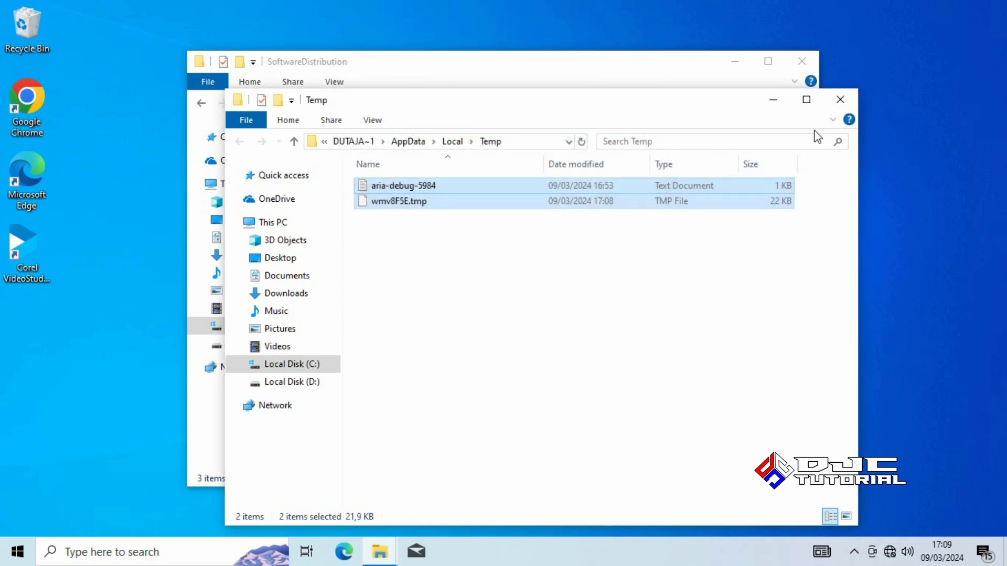
pyautogui.click(837, 102)
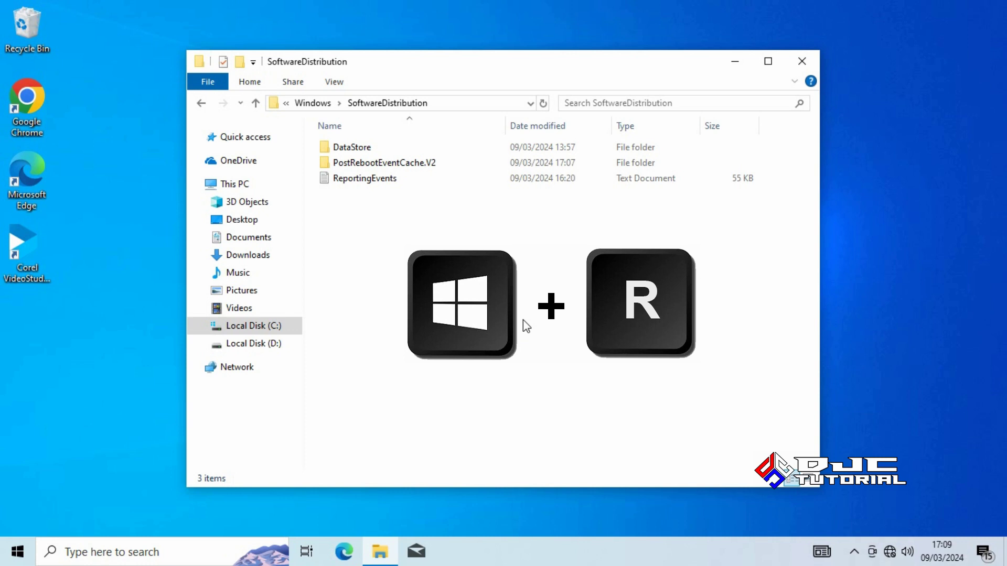
# Open the "prefetch" folder from the Run dialog and grant permanent access to it
pyautogui.press('super+r')
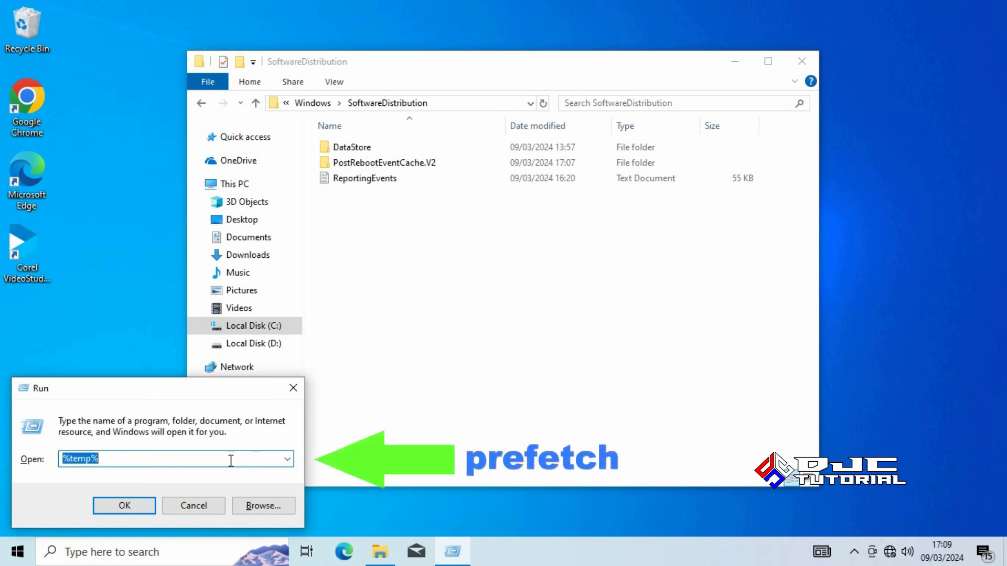
pyautogui.write('prefetch')
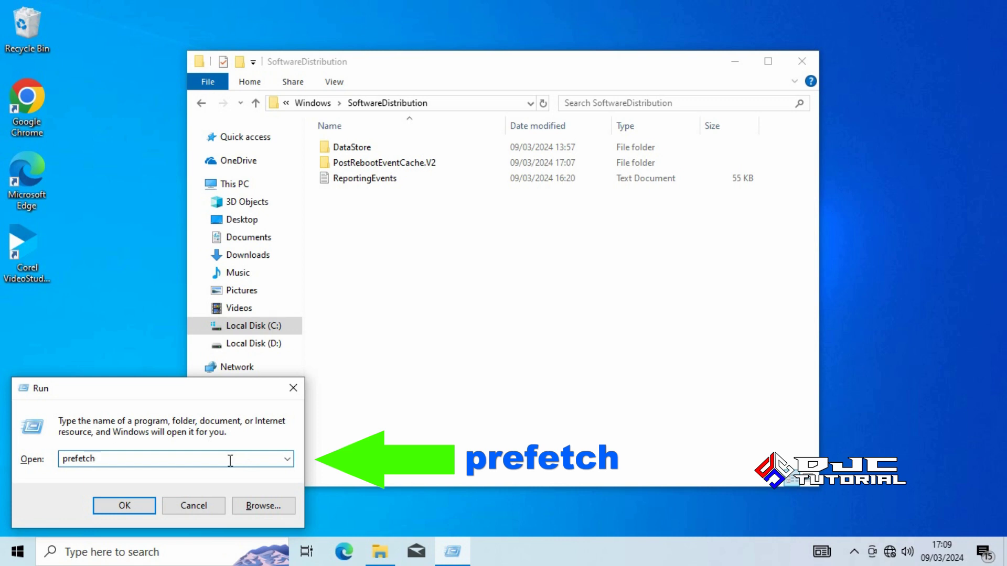
pyautogui.click(140, 505)
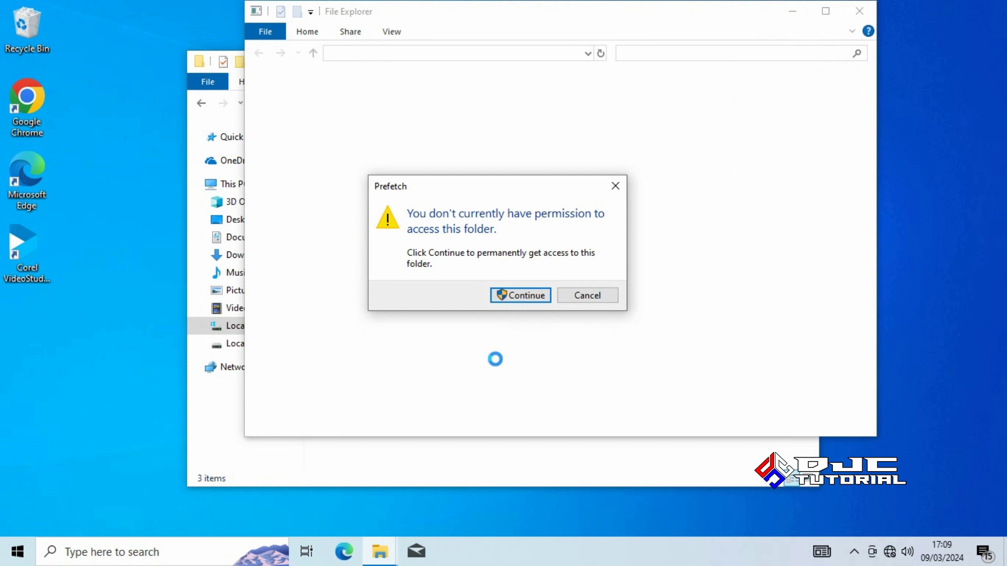
pyautogui.click(520, 295)
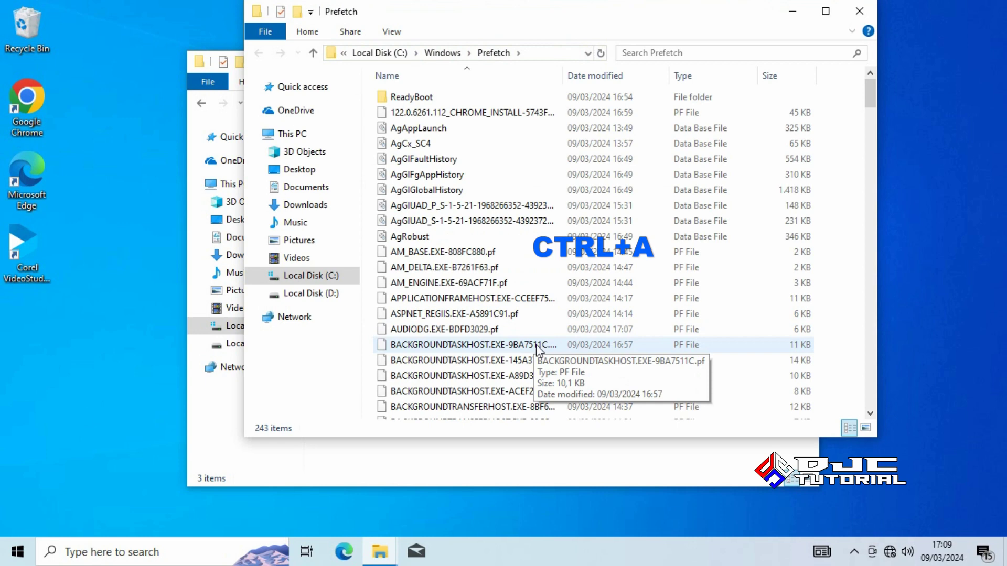
# Delete all items in the Prefetch folder, skipping every file in use, and close its window
pyautogui.hotkey('ctrl', 'a')
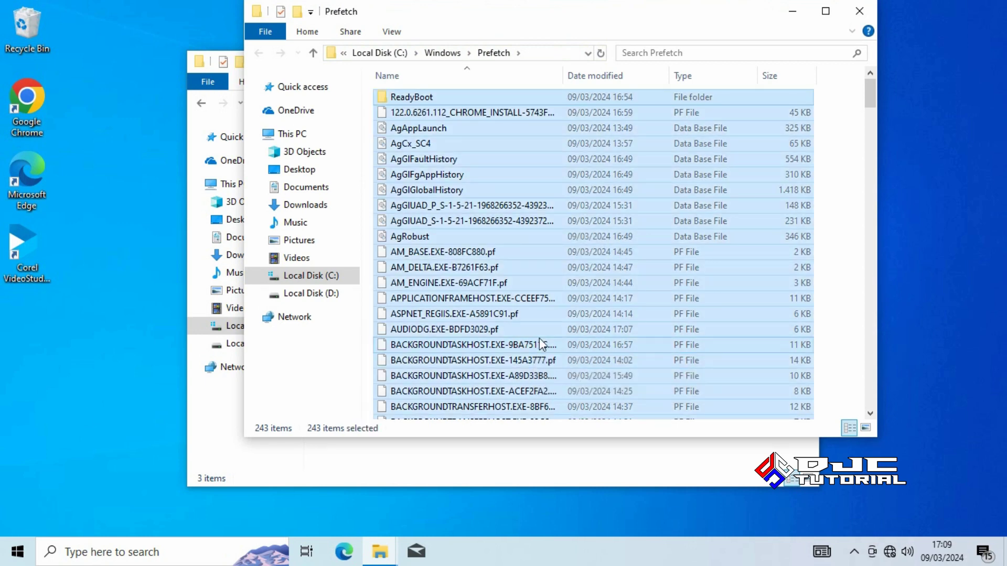
pyautogui.rightClick(544, 330)
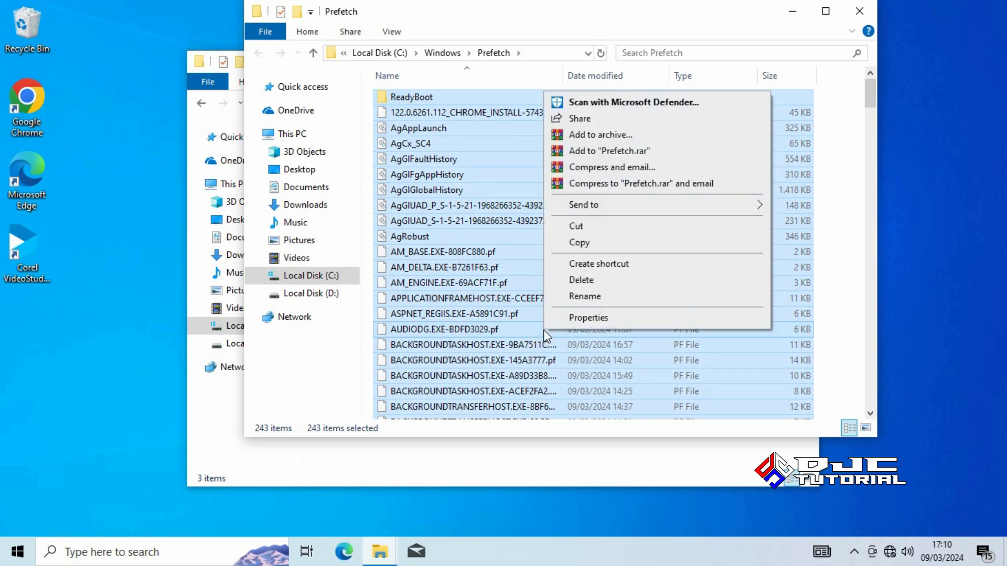
pyautogui.click(580, 281)
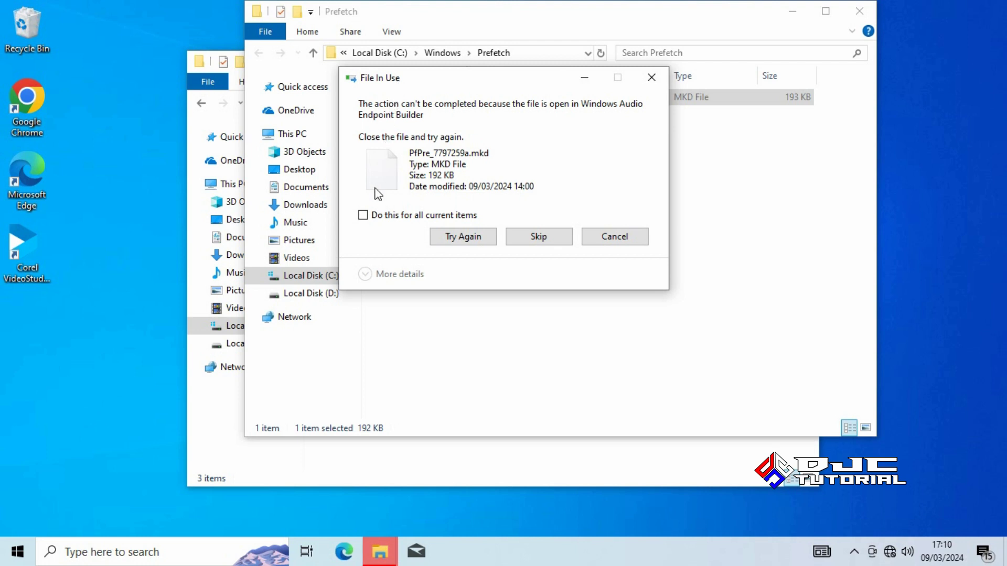
pyautogui.click(368, 212)
pyautogui.click(524, 237)
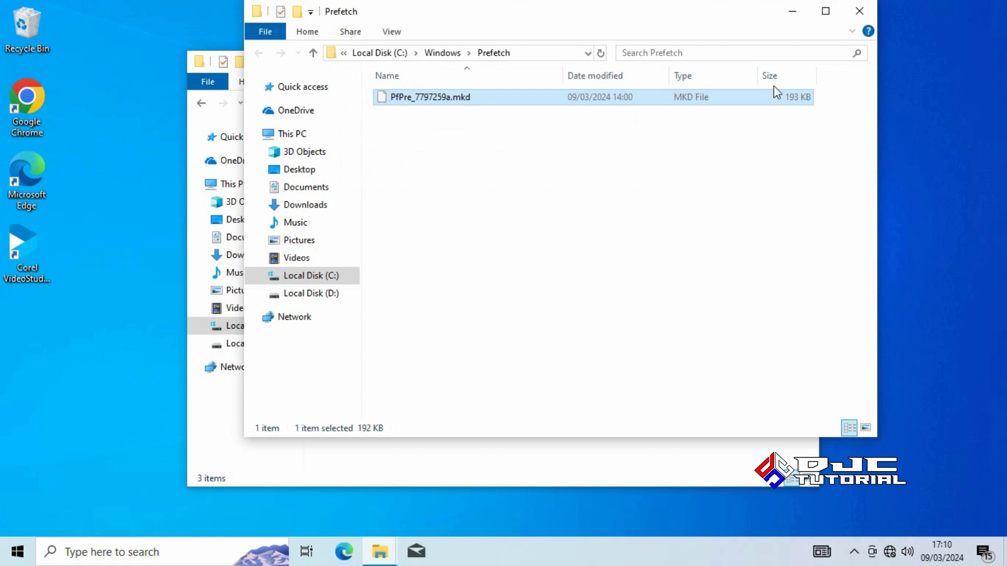
pyautogui.click(855, 15)
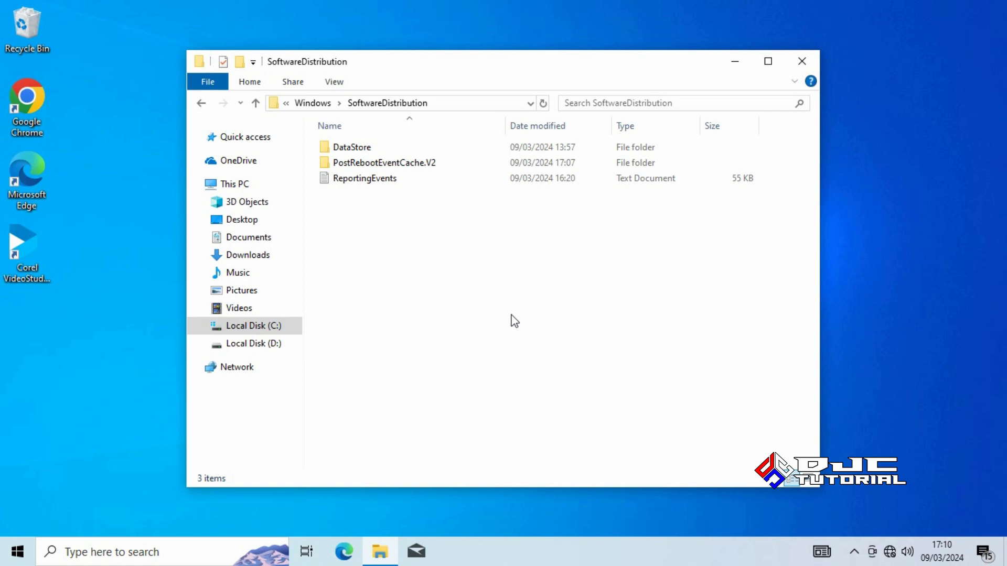
# Start Disk Cleanup from the properties of Local Disk (C:) and extend it to system files
pyautogui.rightClick(275, 327)
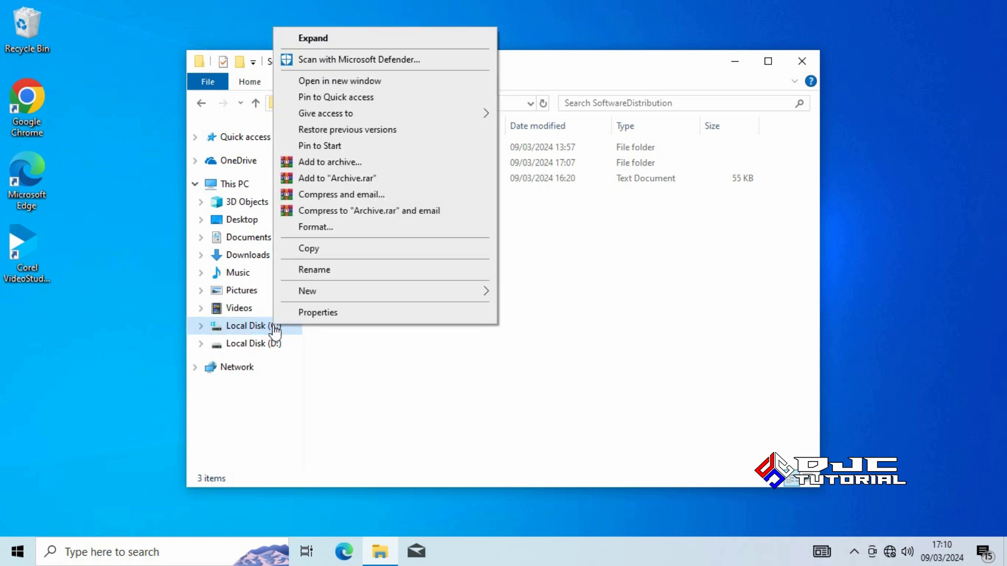
pyautogui.click(351, 315)
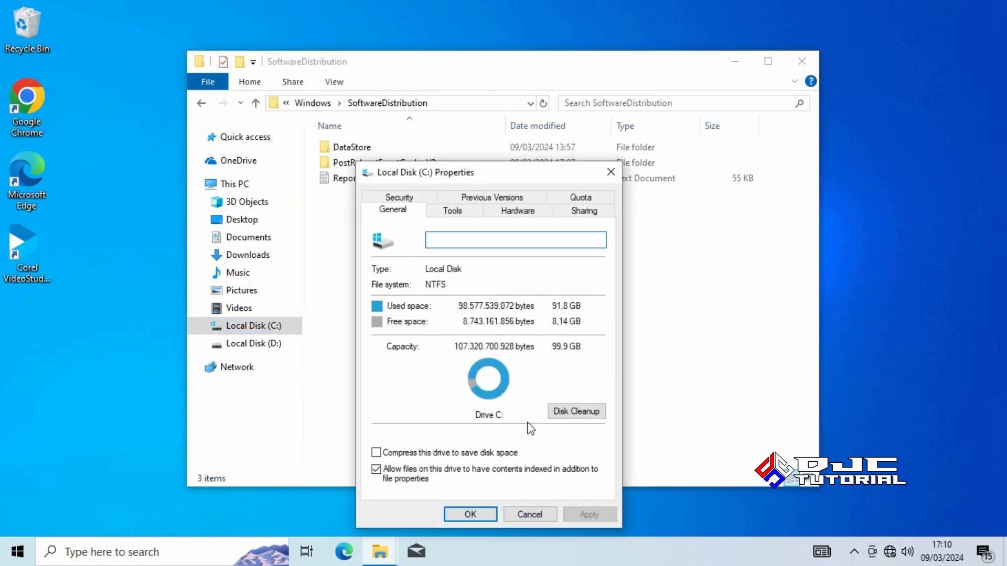
pyautogui.click(563, 413)
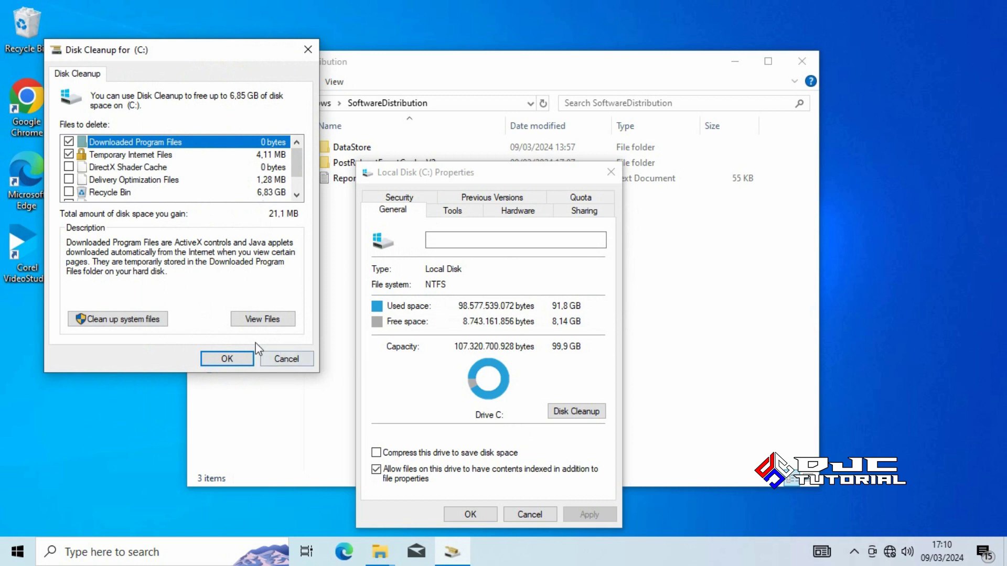
pyautogui.click(161, 320)
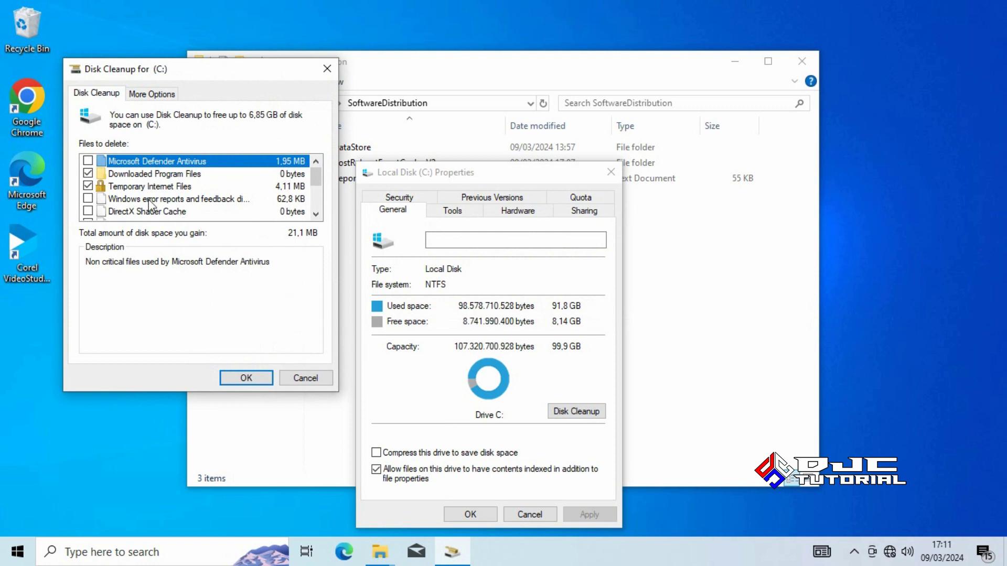
# Mark Microsoft Defender Antivirus, Windows error reports, DirectX Shader Cache and Delivery Optimization Files for deletion
pyautogui.click(89, 160)
pyautogui.click(88, 198)
pyautogui.click(89, 210)
pyautogui.moveTo(315, 178); pyautogui.dragTo(314, 190)
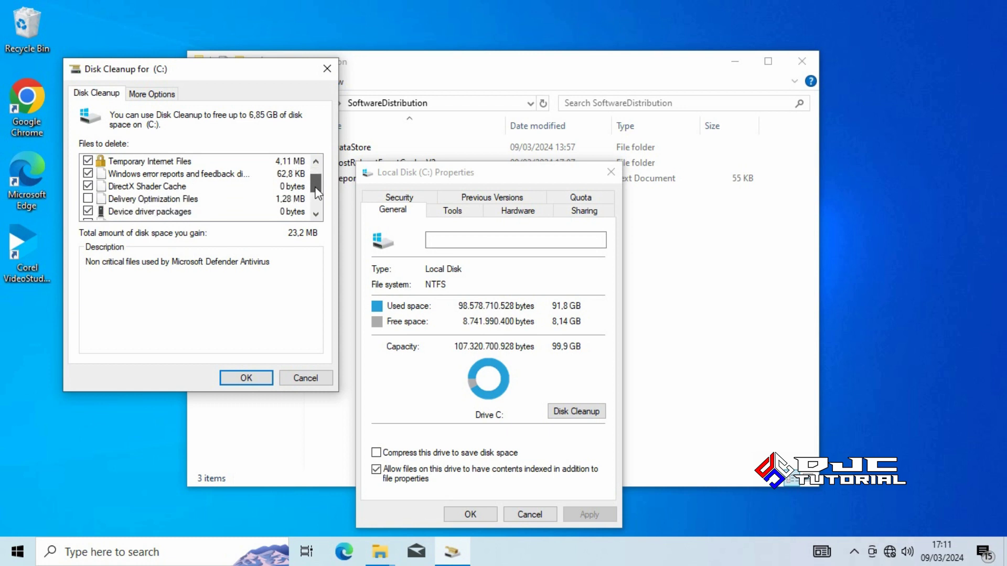
pyautogui.click(88, 199)
# Mark Language Resource Files, Recycle Bin and Temporary files for deletion as well
pyautogui.moveTo(315, 189); pyautogui.dragTo(314, 197)
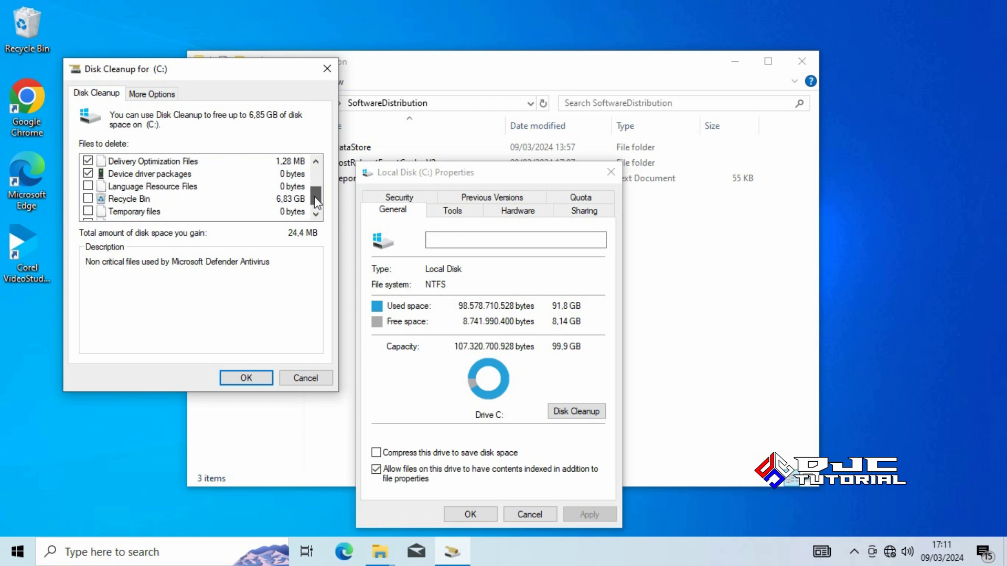
pyautogui.click(89, 186)
pyautogui.click(88, 199)
pyautogui.click(88, 212)
pyautogui.scroll(-1, 313, 192)
pyautogui.moveTo(320, 206)
pyautogui.mouseDown()
pyautogui.moveTo(318, 173)
pyautogui.moveTo(318, 216)
pyautogui.mouseUp()
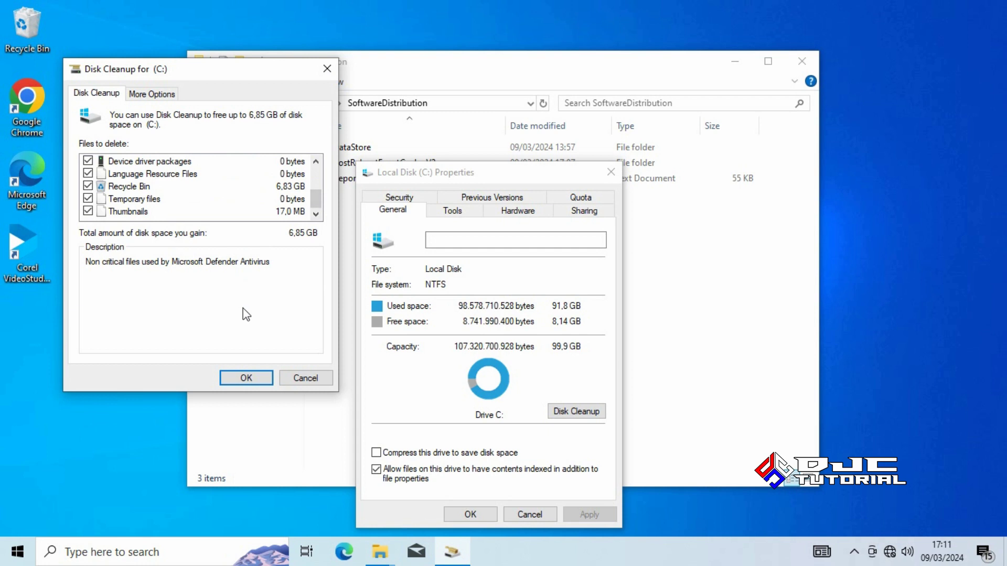
# Run the cleanup of drive C: and permanently delete the marked files
pyautogui.click(253, 374)
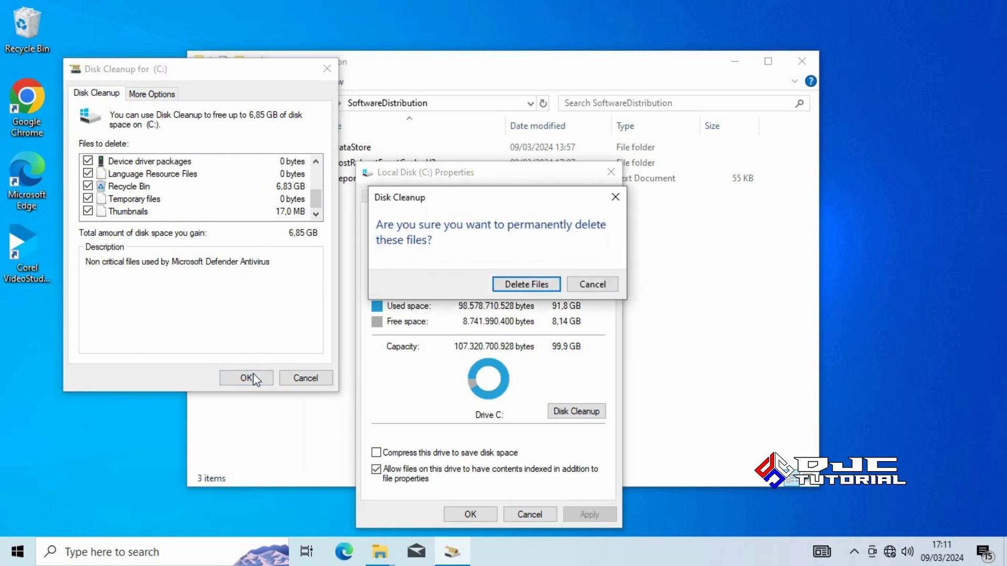
pyautogui.click(519, 285)
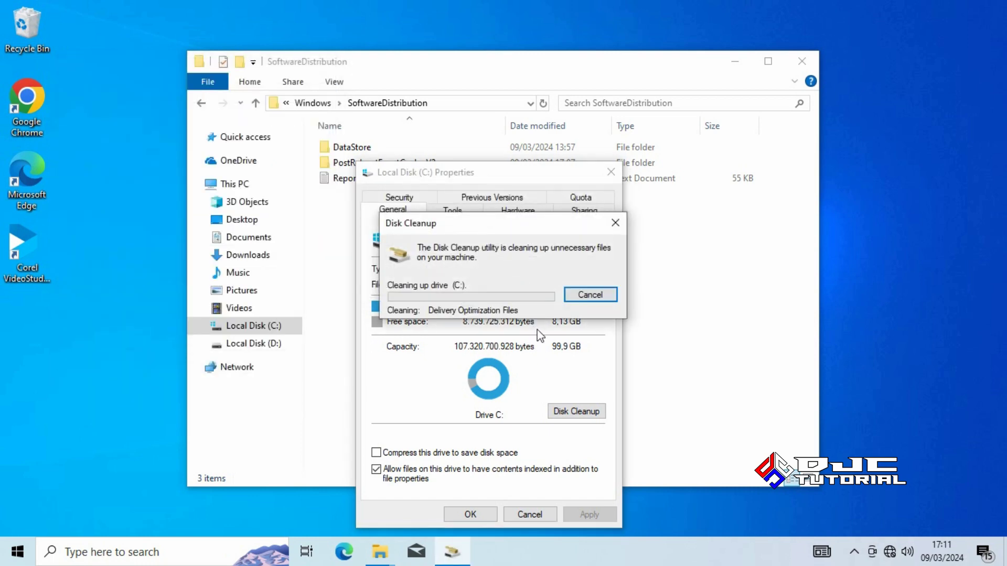
pyautogui.moveTo(526, 229); pyautogui.dragTo(551, 176)
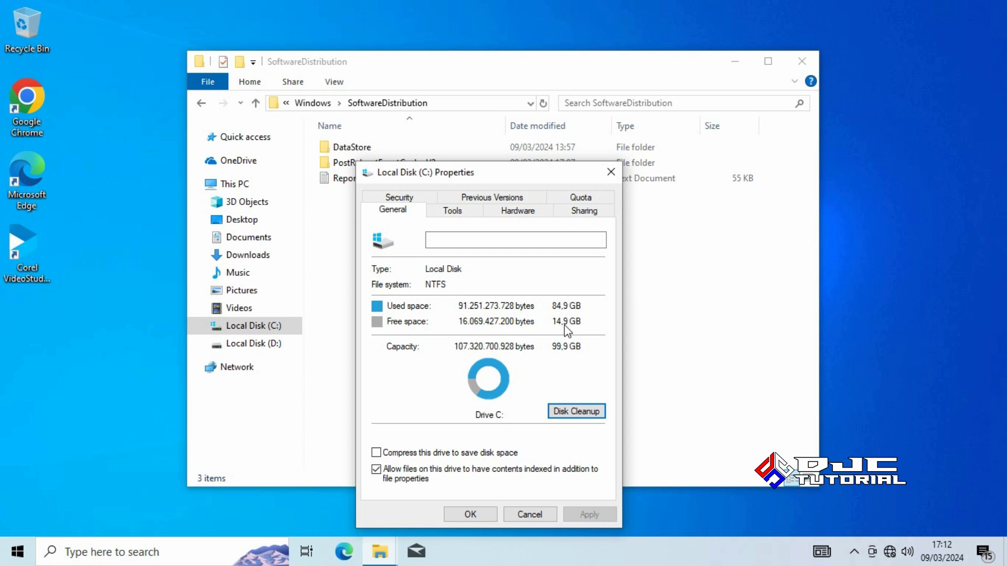
# Close the drive's properties, check the free space of drive C: in This PC and close File Explorer
pyautogui.click(483, 517)
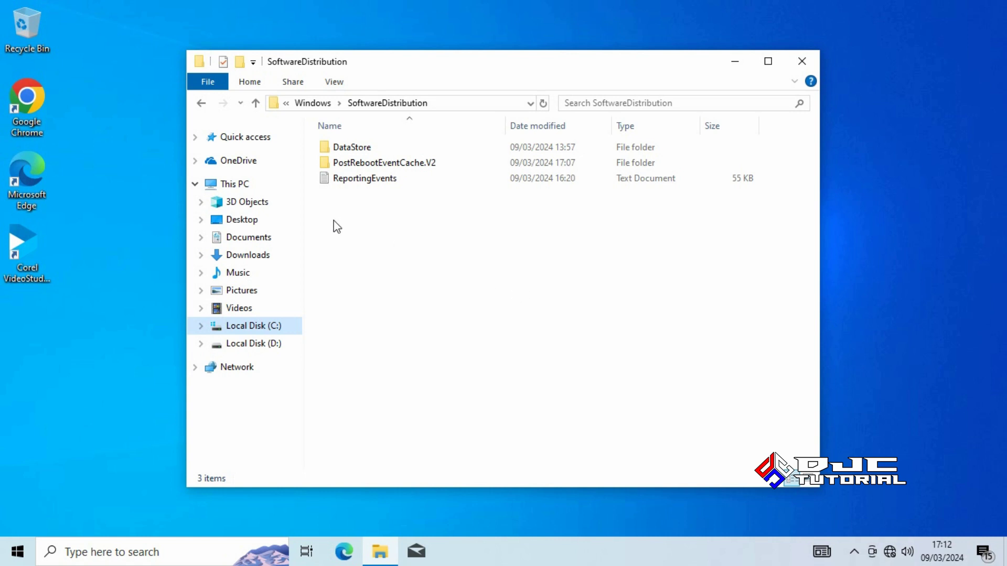
pyautogui.click(259, 189)
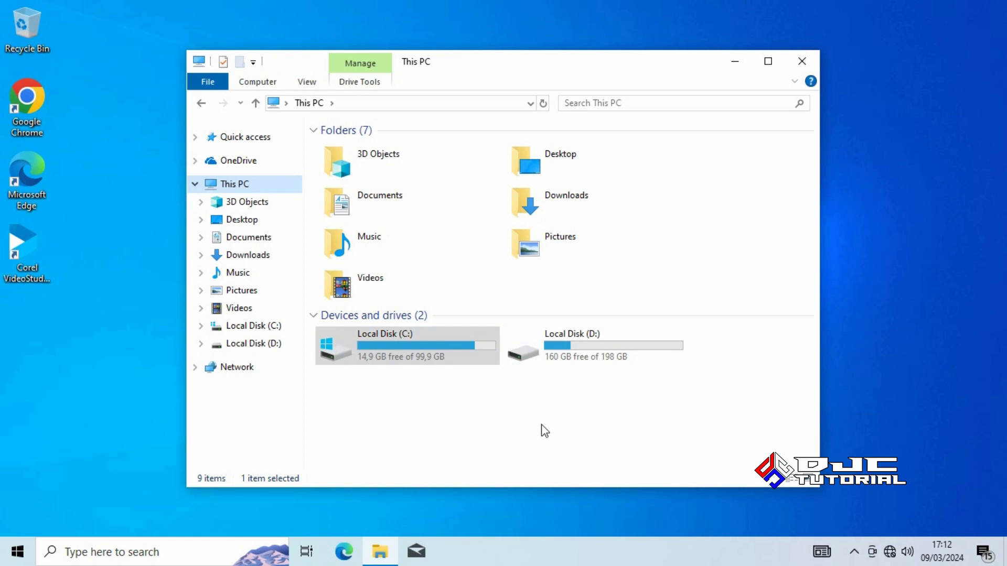
pyautogui.click(801, 61)
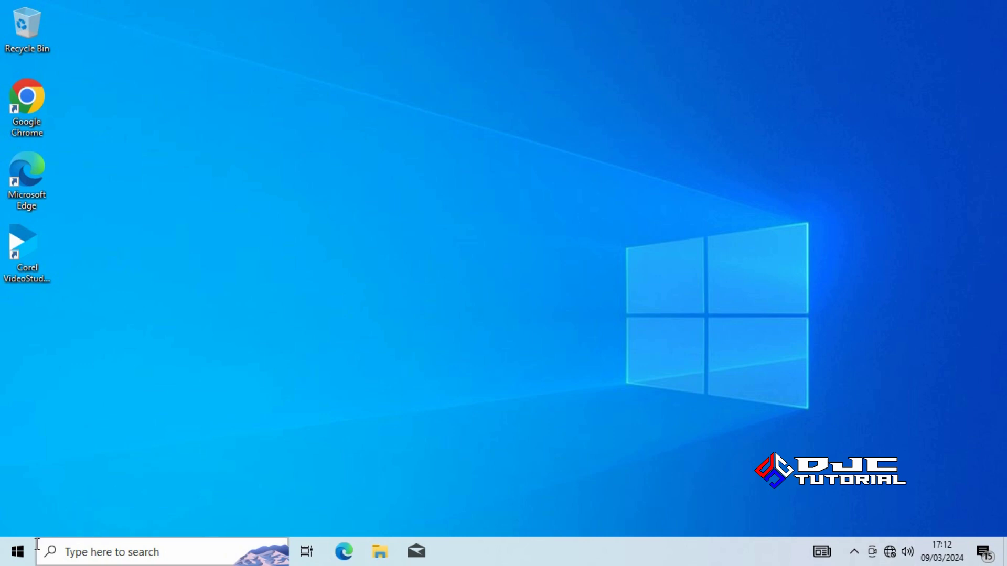
# Restart the computer
pyautogui.click(25, 557)
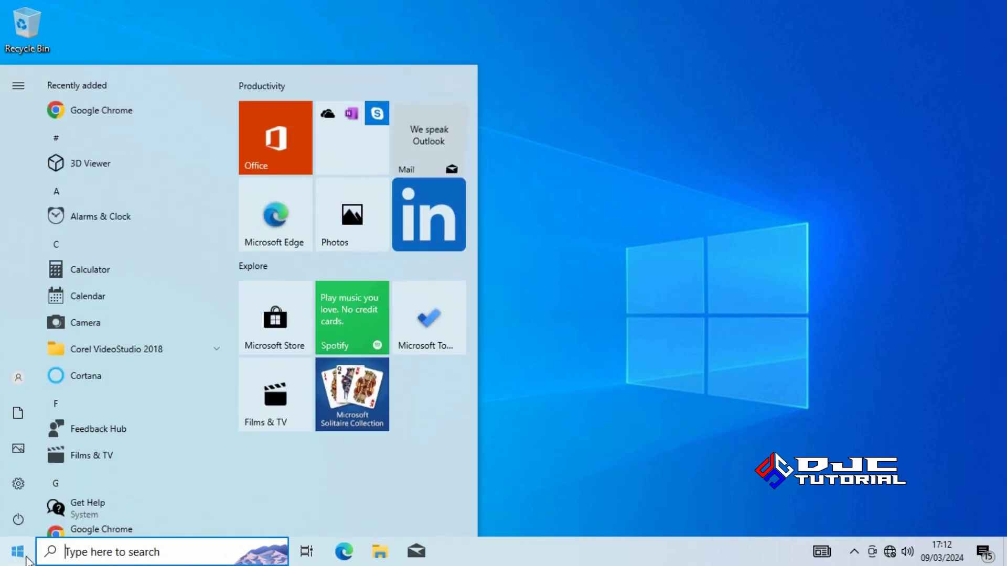
pyautogui.click(30, 522)
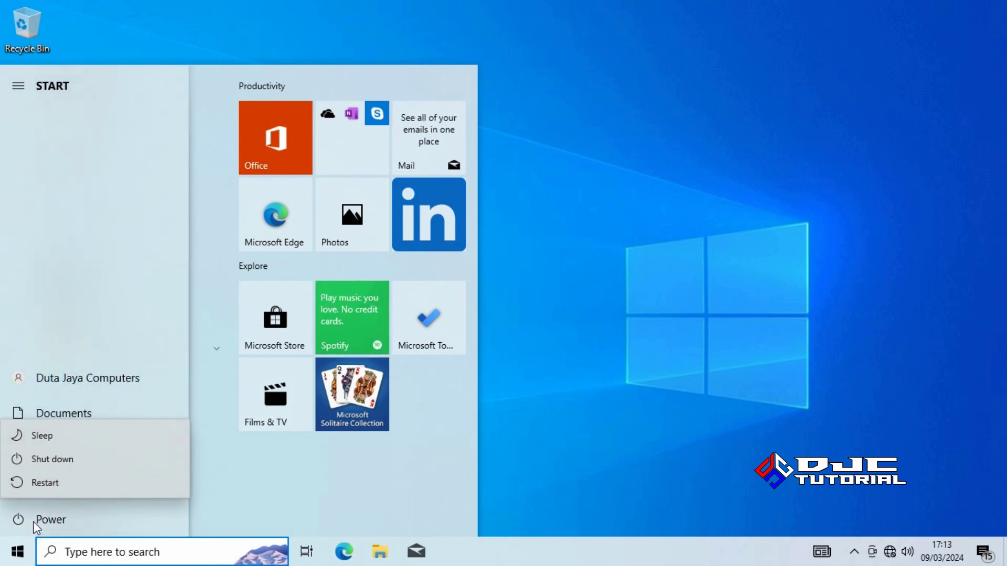
pyautogui.click(80, 489)
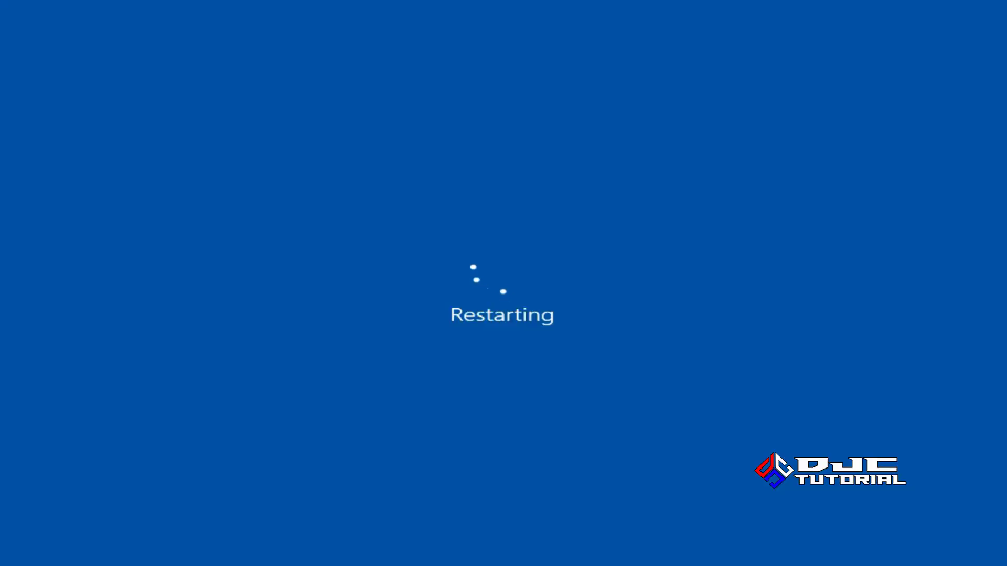